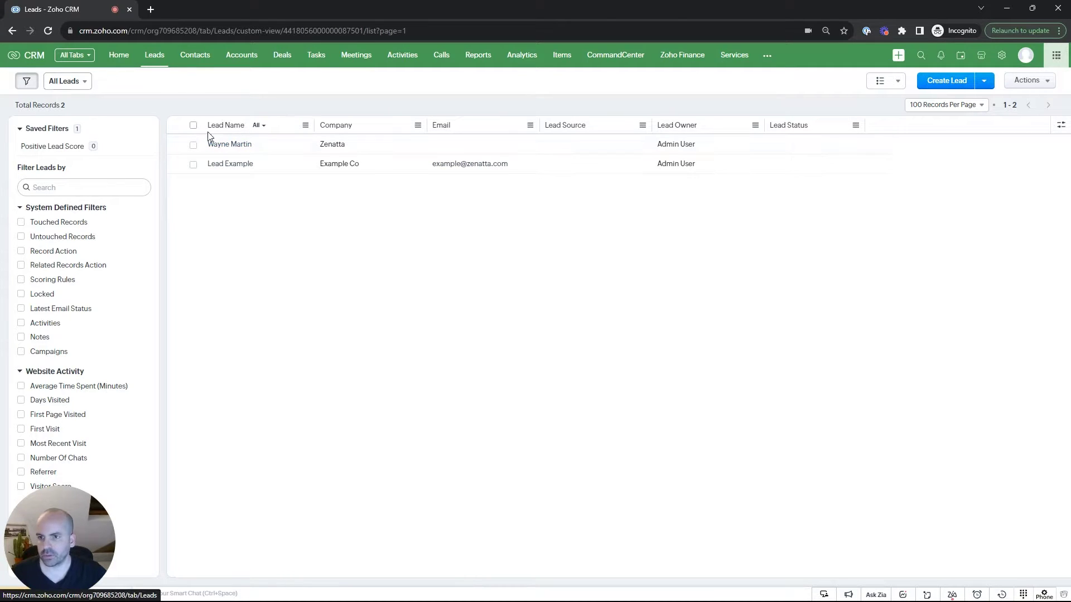
{"action": "left_click", "coordinate": [229, 144]}
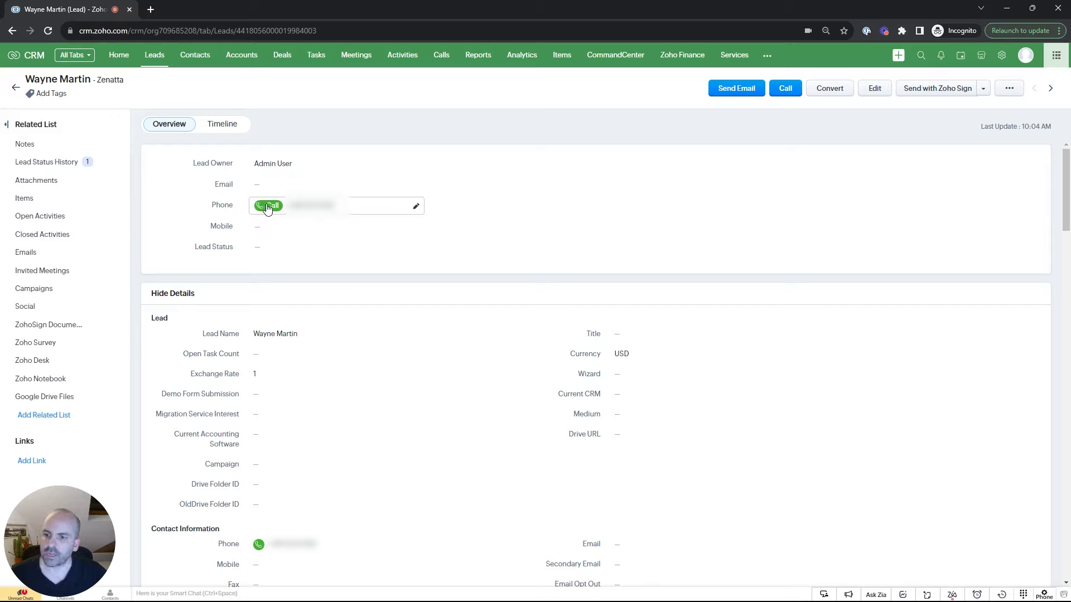
{"action": "left_click", "coordinate": [268, 206]}
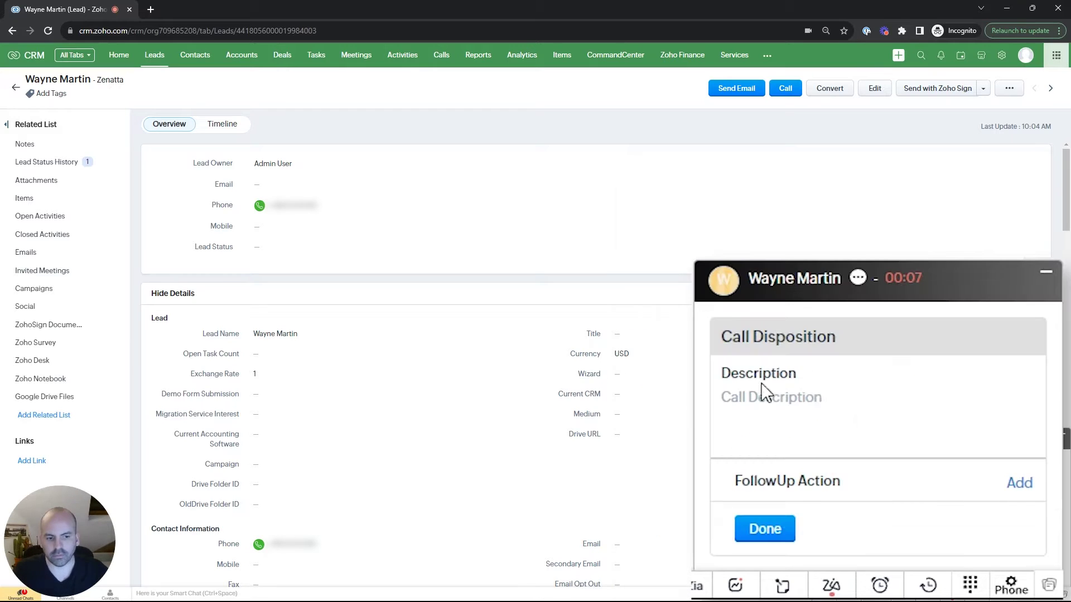
- Enter the call description 'Client isn't interested hung up before I could tell him about the huge Promo'
{"action": "left_click", "coordinate": [824, 398]}
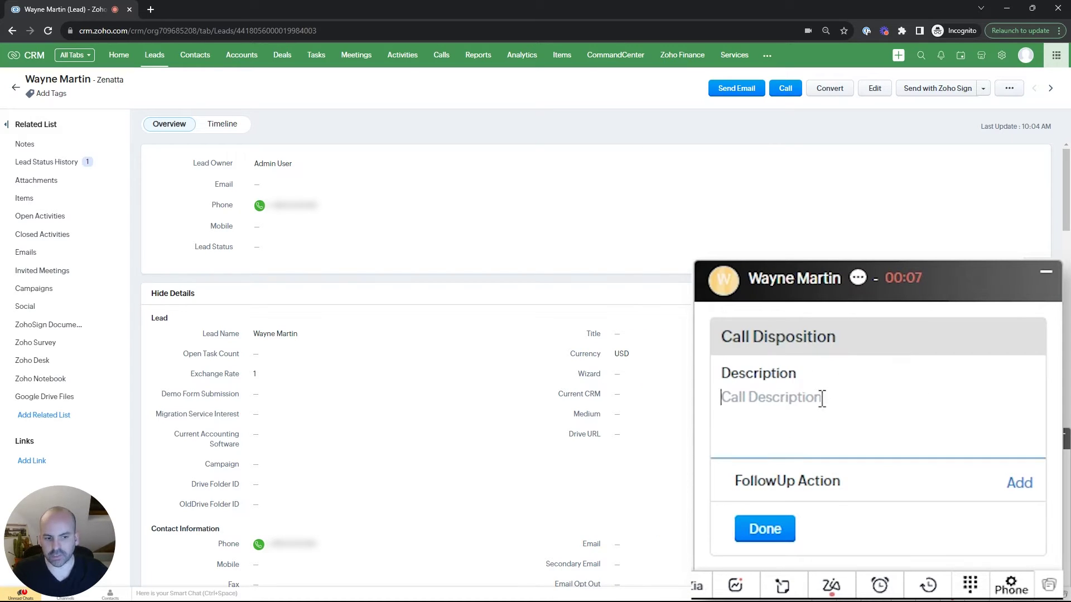
{"action": "type", "text": "Cli"}
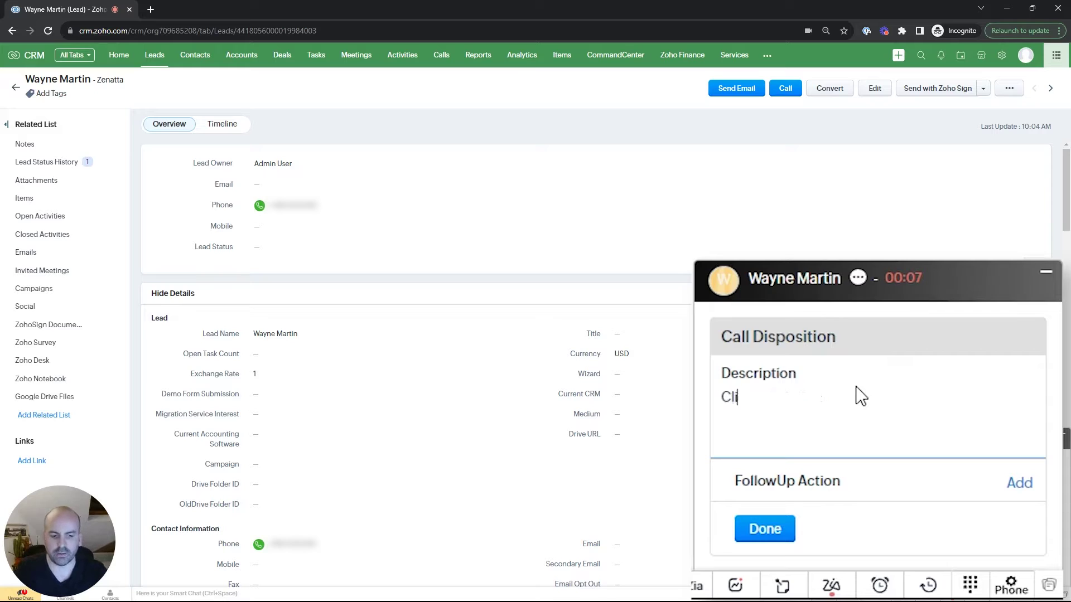
{"action": "type", "text": "ent isn't inte"}
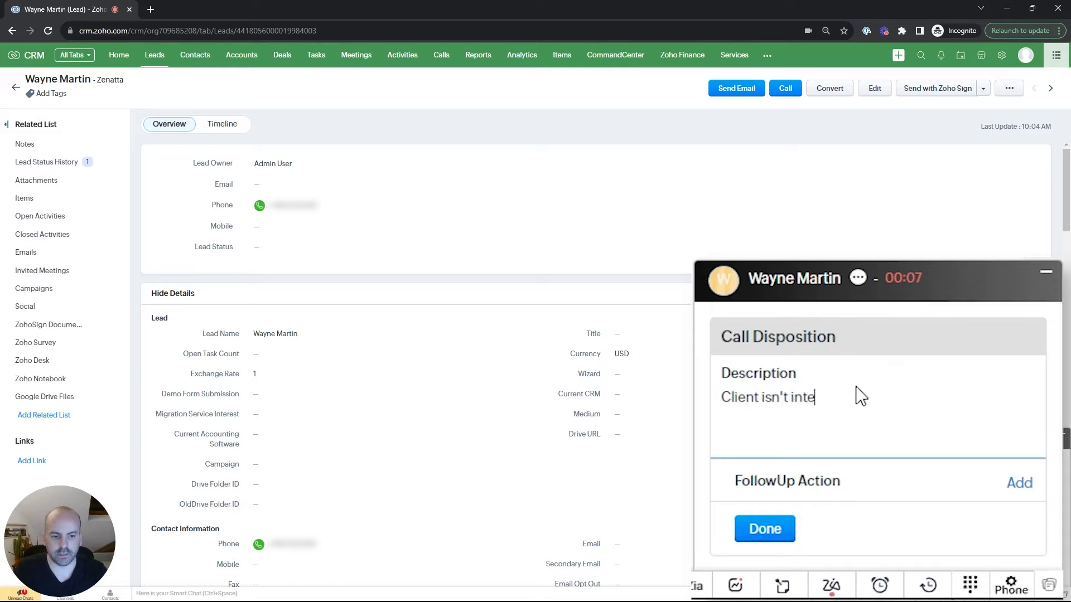
{"action": "type", "text": "rested"}
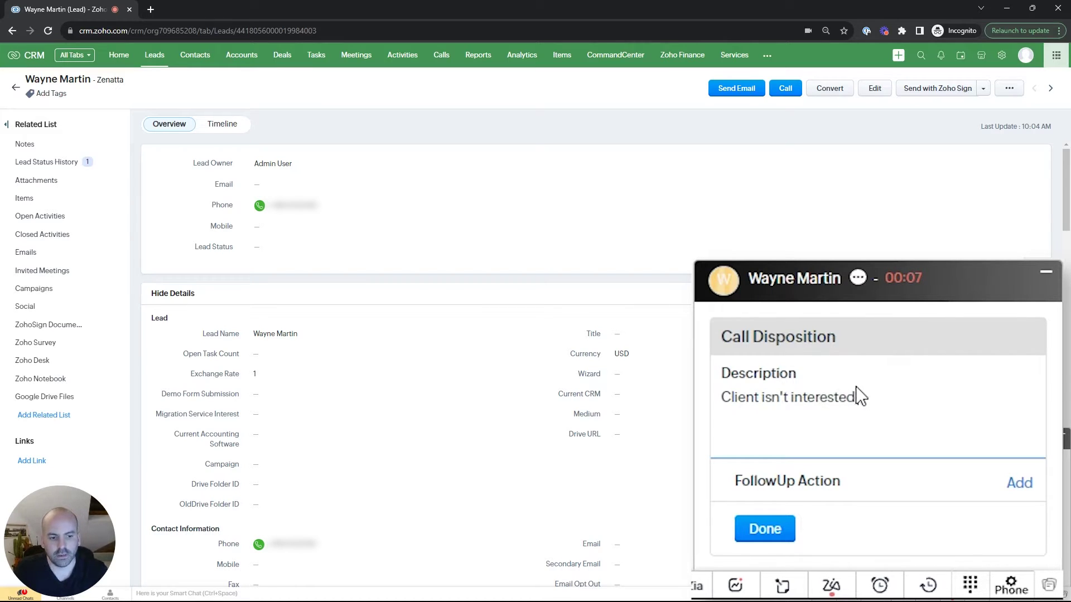
{"action": "type", "text": " hung up before "}
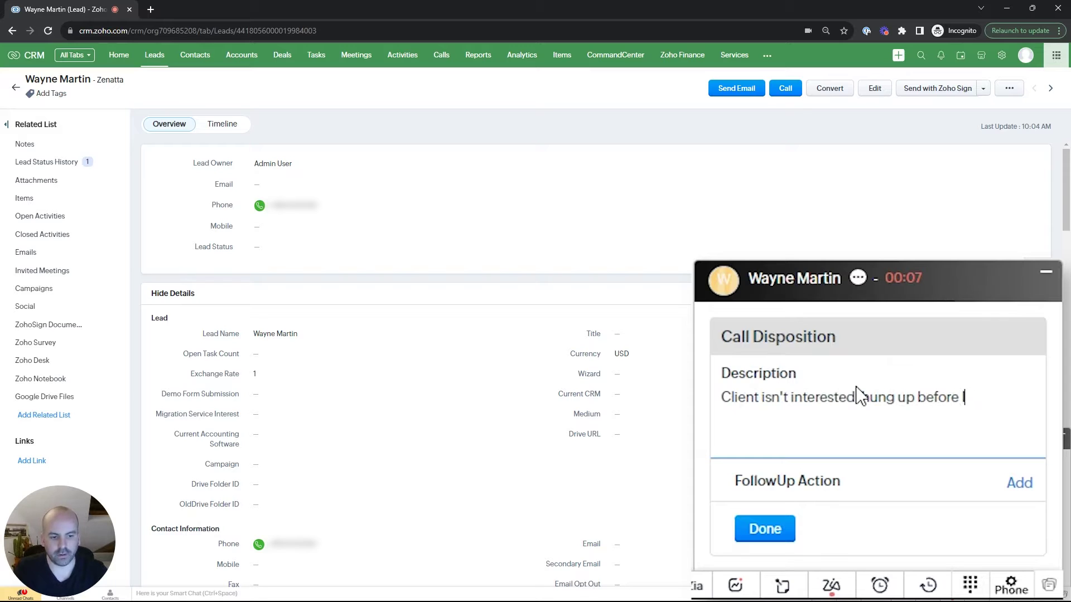
{"action": "type", "text": "I could tell him ab"}
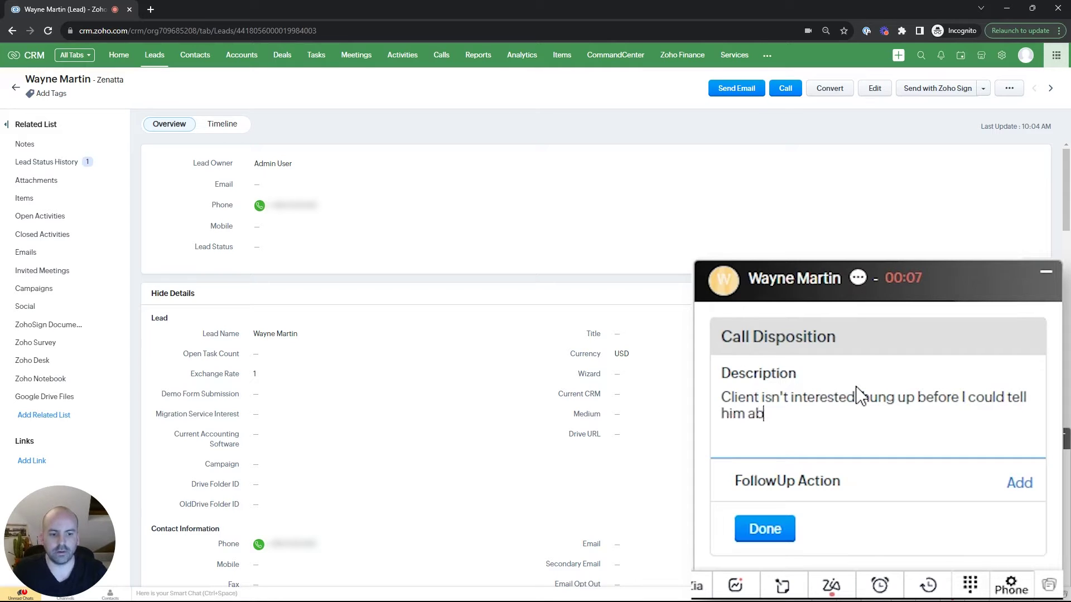
{"action": "type", "text": "out thye hu"}
{"action": "key", "text": "BackSpace"}
{"action": "key", "text": "BackSpace"}
{"action": "key", "text": "BackSpace"}
{"action": "type", "text": "e"}
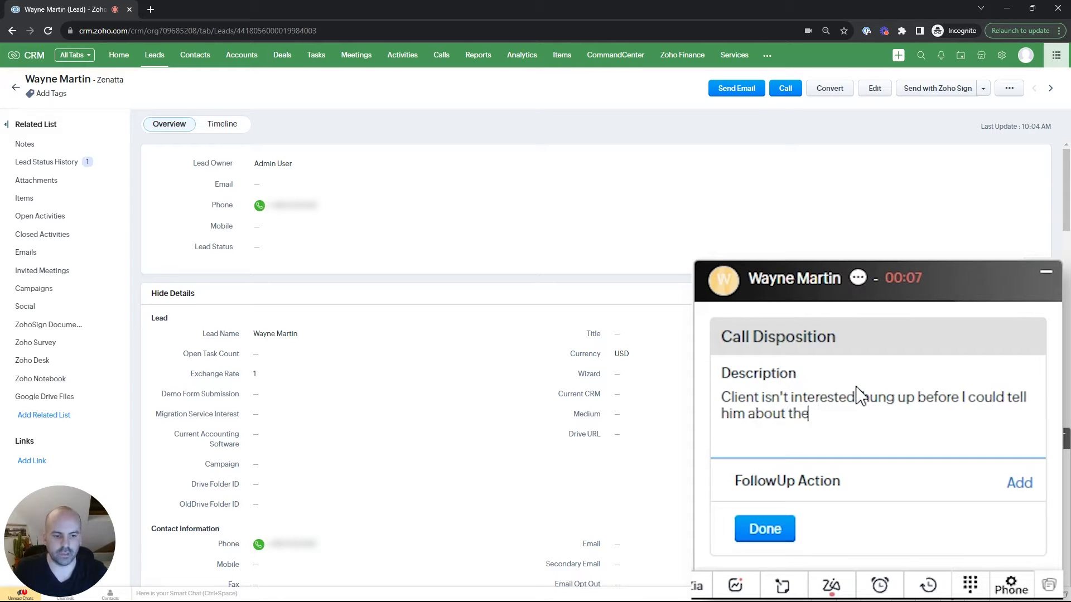
{"action": "type", "text": " huge Promo."}
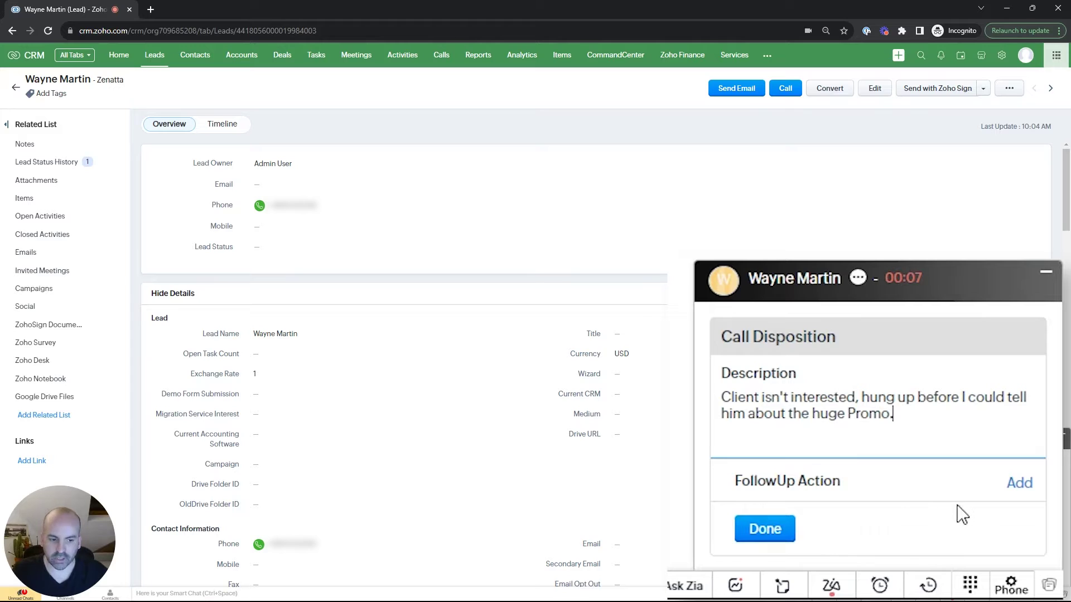
{"action": "left_click", "coordinate": [1031, 481]}
- Try a follow-up Call, cancel it, and bring back the Call/Event/Task follow-up choices
{"action": "left_click", "coordinate": [1031, 483]}
{"action": "mouse_move", "coordinate": [950, 340]}
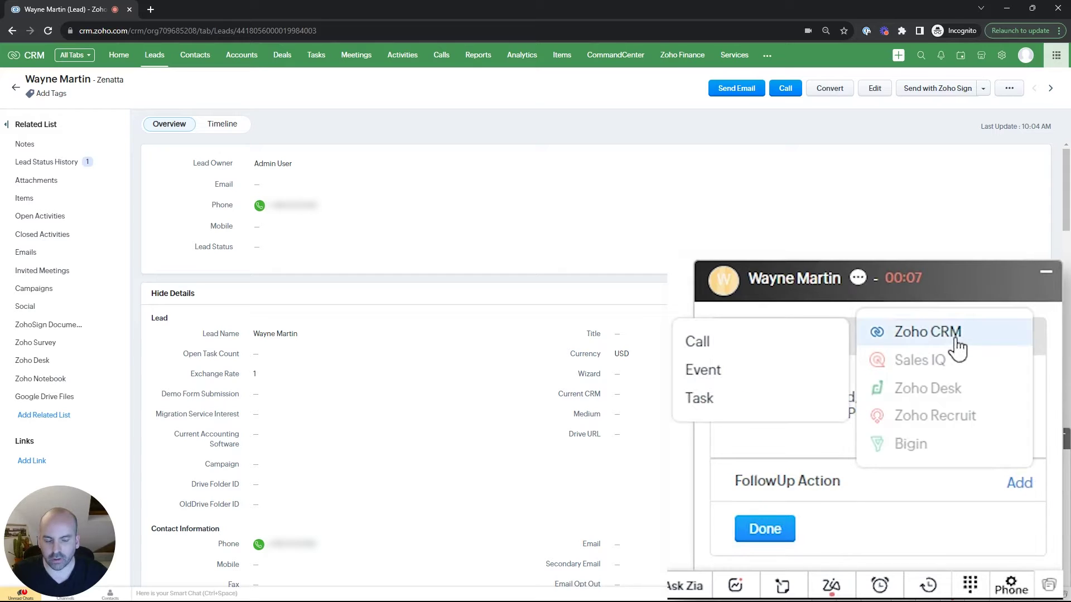
{"action": "left_click", "coordinate": [738, 343]}
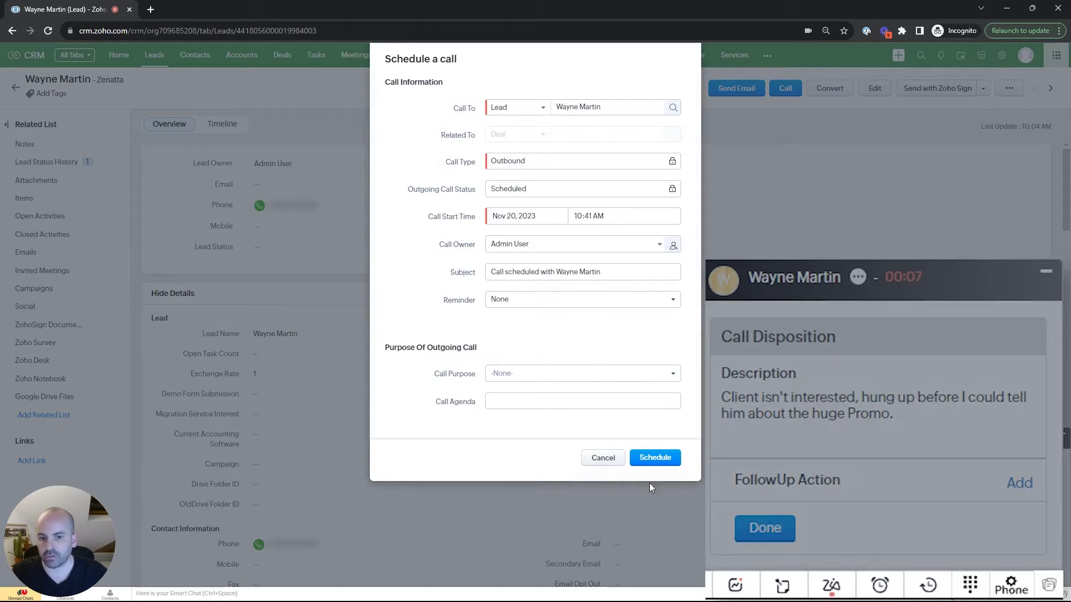
{"action": "left_click", "coordinate": [611, 462]}
{"action": "left_click", "coordinate": [1020, 483]}
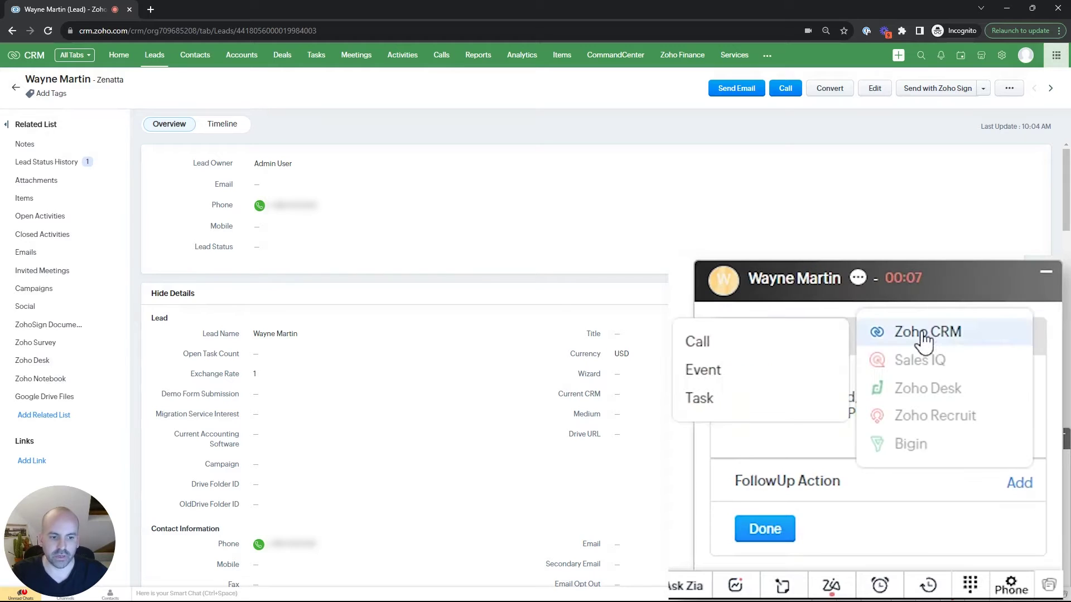
{"action": "left_click", "coordinate": [925, 341]}
{"action": "left_click", "coordinate": [1020, 483]}
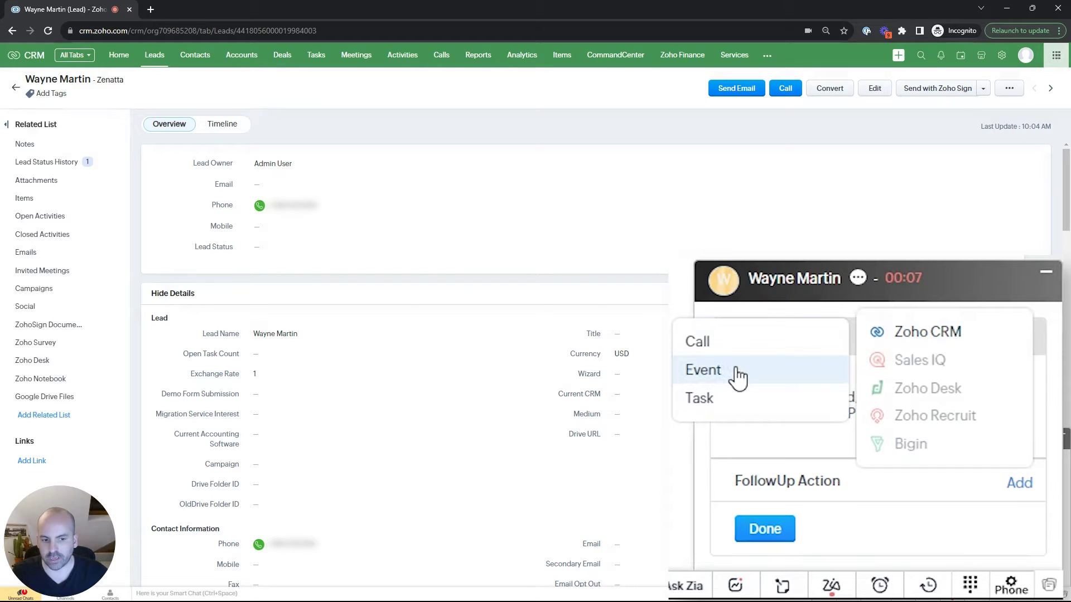
- Create the High-priority follow-up task 'Email Them The Promo' due Nov 22, 2023
{"action": "left_click", "coordinate": [700, 399]}
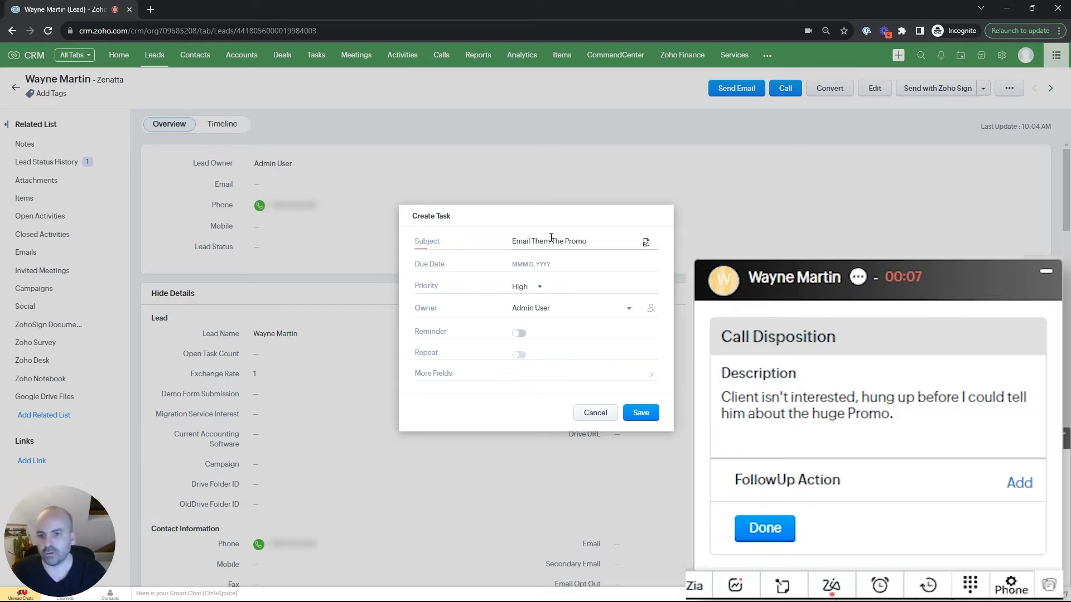
{"action": "left_click", "coordinate": [537, 264]}
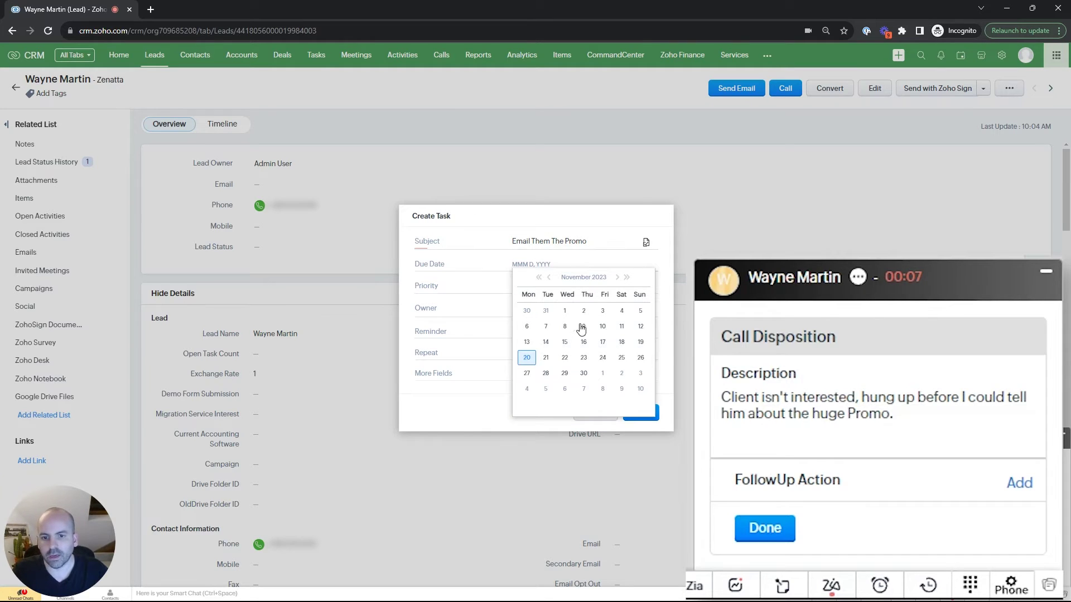
{"action": "left_click", "coordinate": [563, 358]}
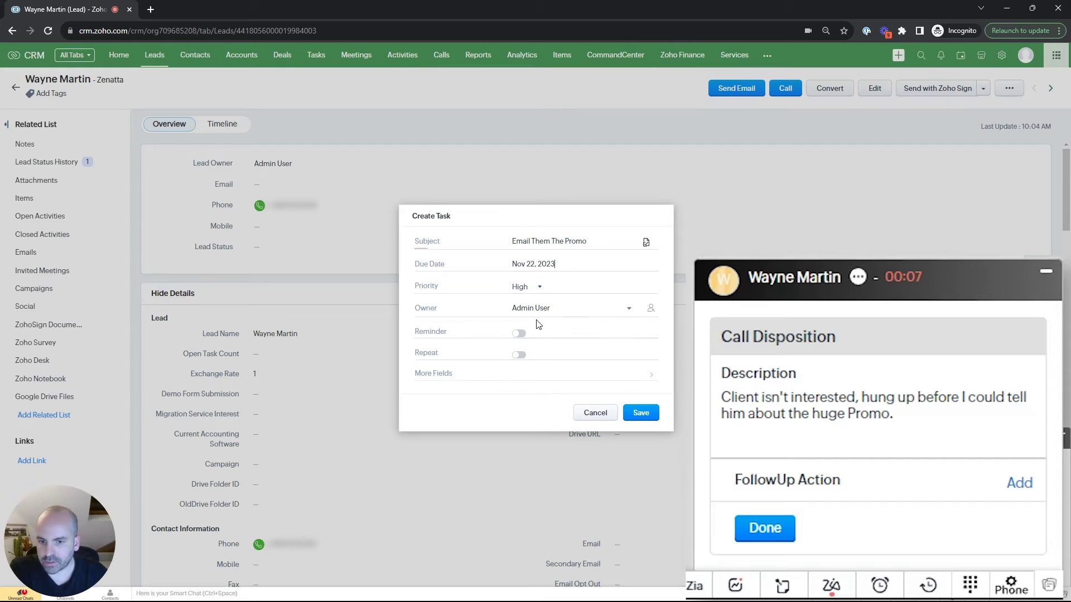
- Add a 09:00 AM email reminder on Nov 22, 2023 and save the task
{"action": "left_click", "coordinate": [520, 334]}
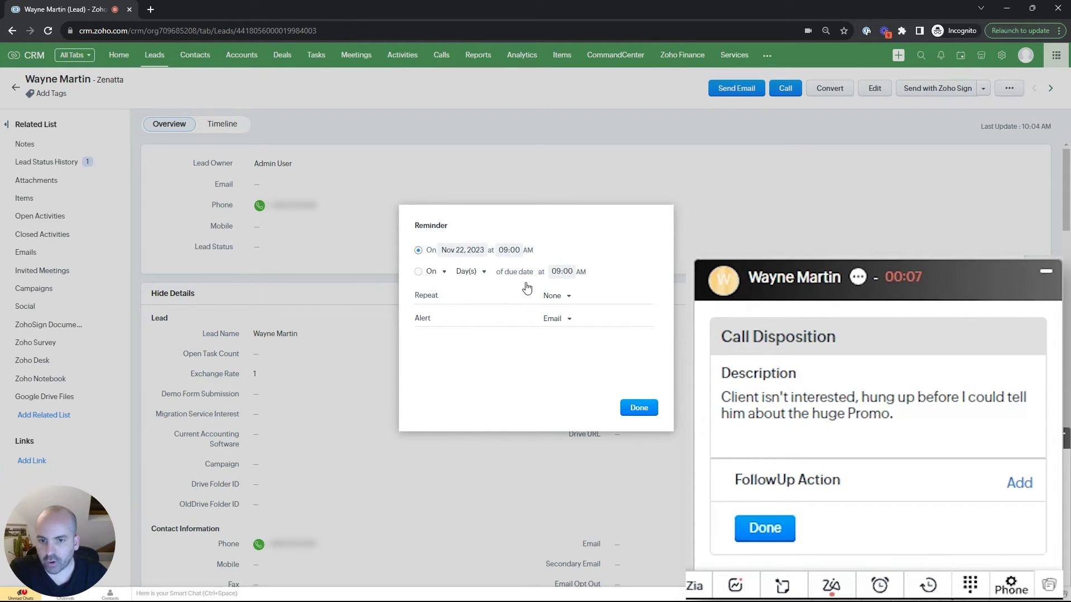
{"action": "left_click", "coordinate": [637, 407]}
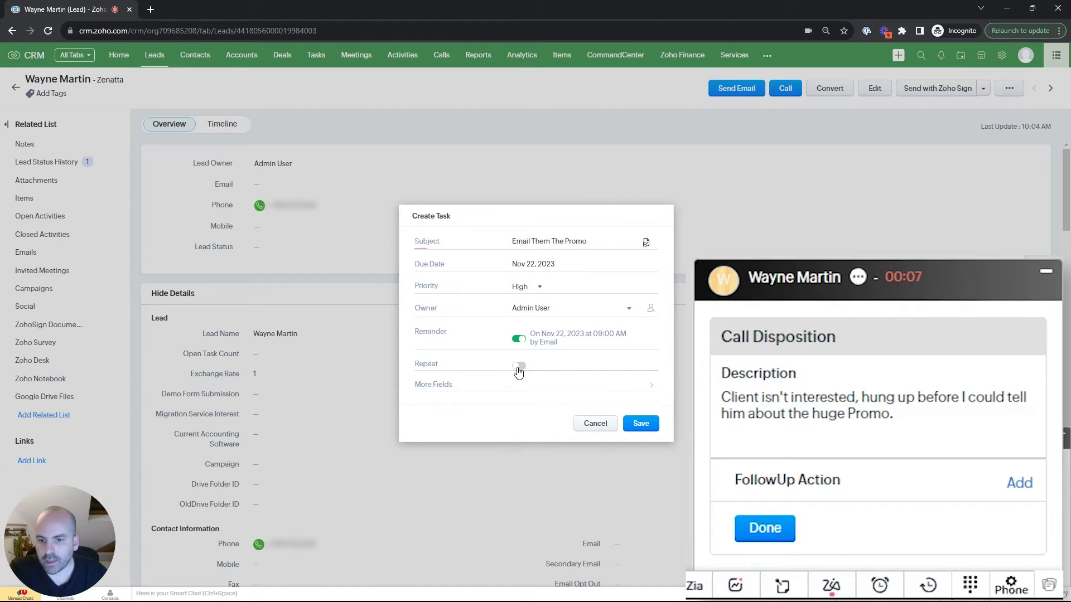
{"action": "left_click", "coordinate": [565, 387]}
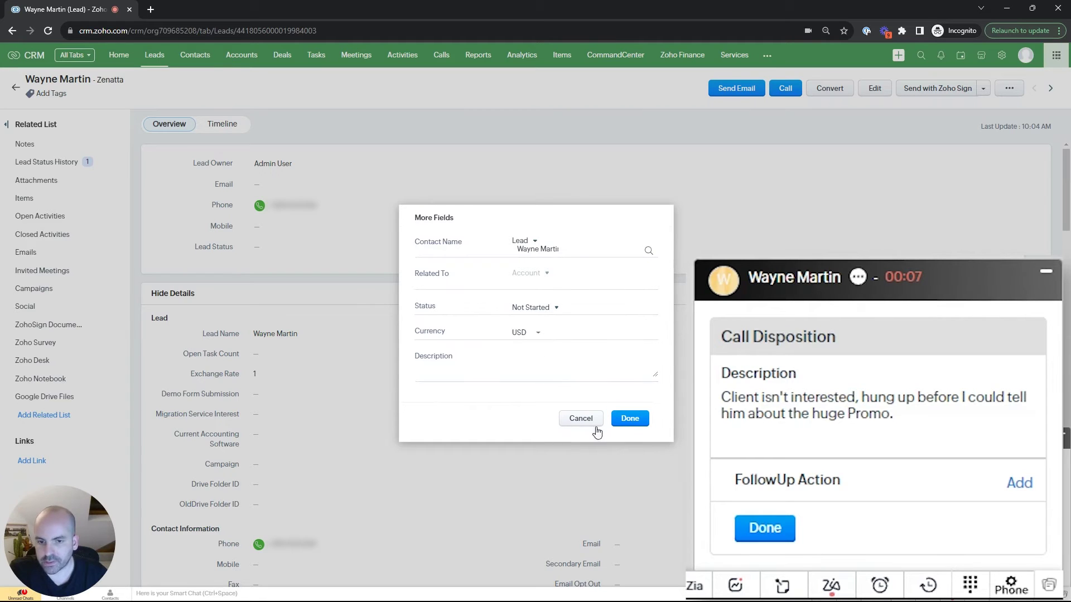
{"action": "left_click", "coordinate": [629, 424]}
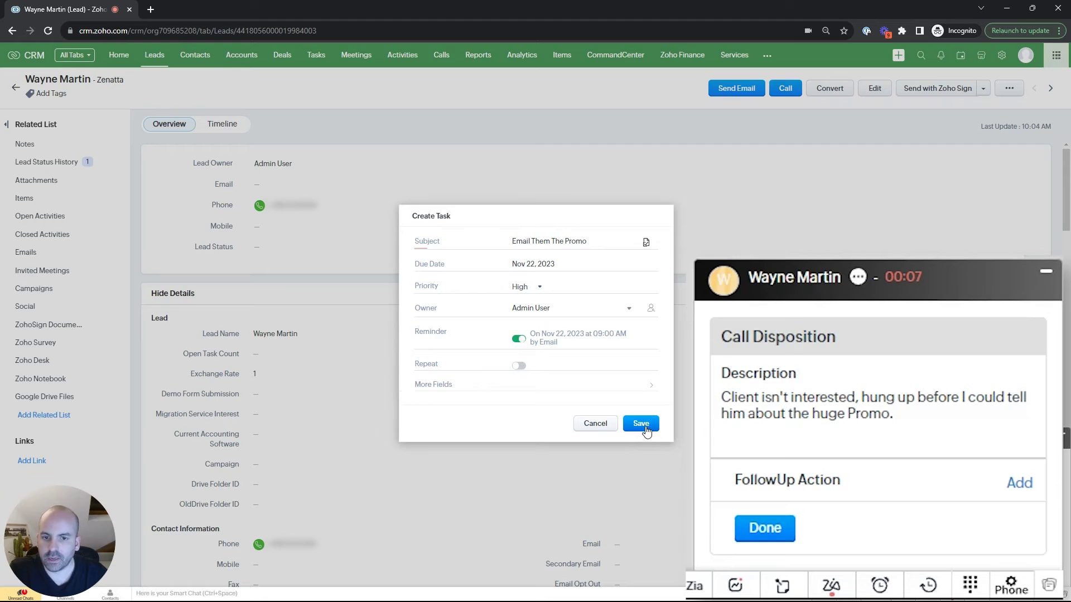
{"action": "left_click", "coordinate": [645, 428]}
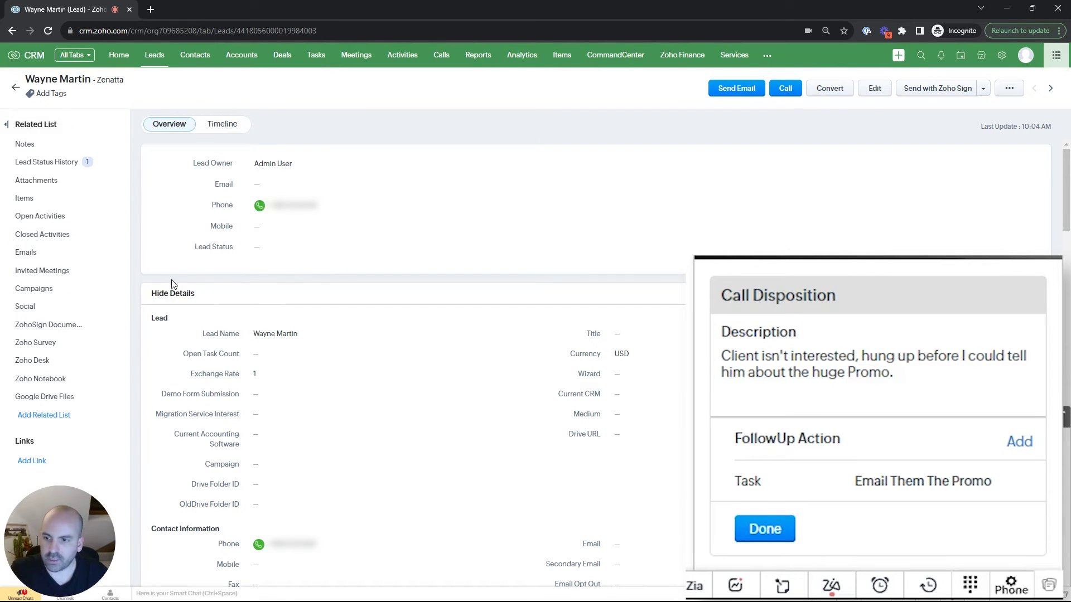
- Finish the call log, refresh the lead, and check its Closed and Open Activities
{"action": "left_click", "coordinate": [775, 535]}
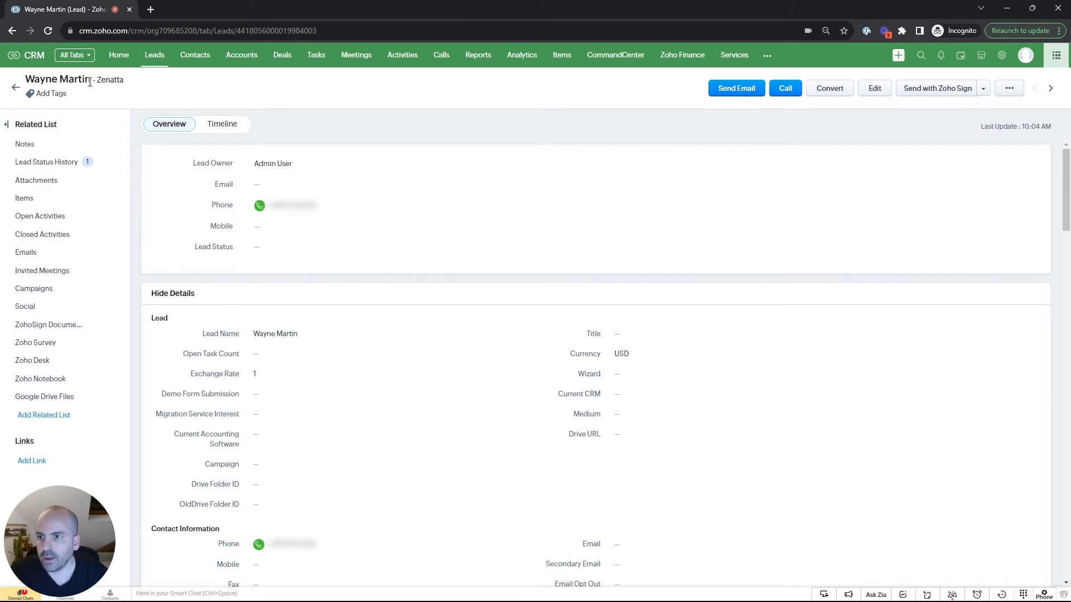
{"action": "left_click", "coordinate": [56, 234]}
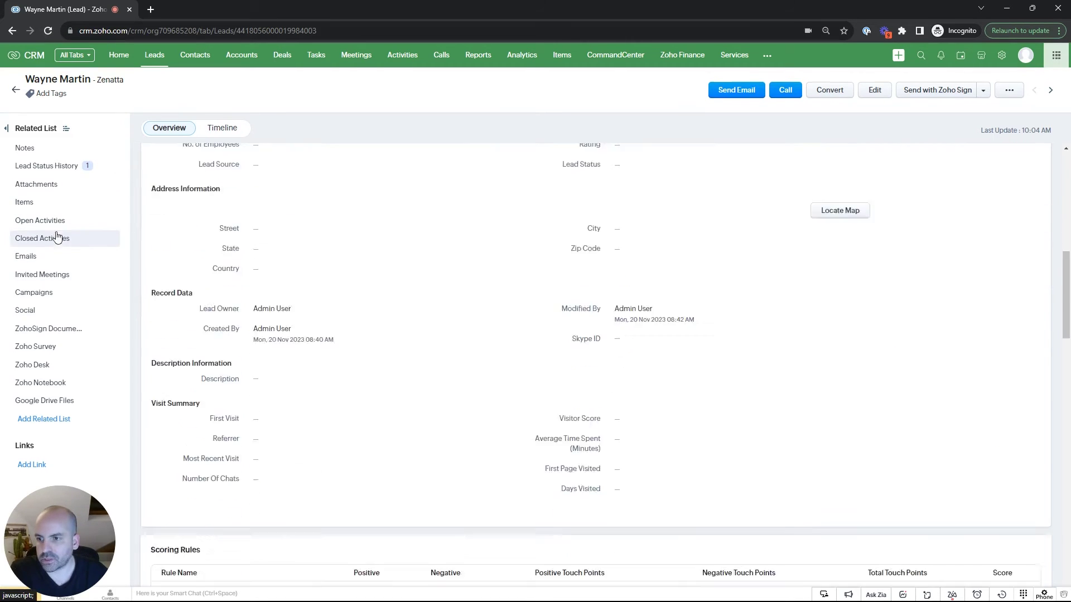
{"action": "left_click", "coordinate": [48, 31]}
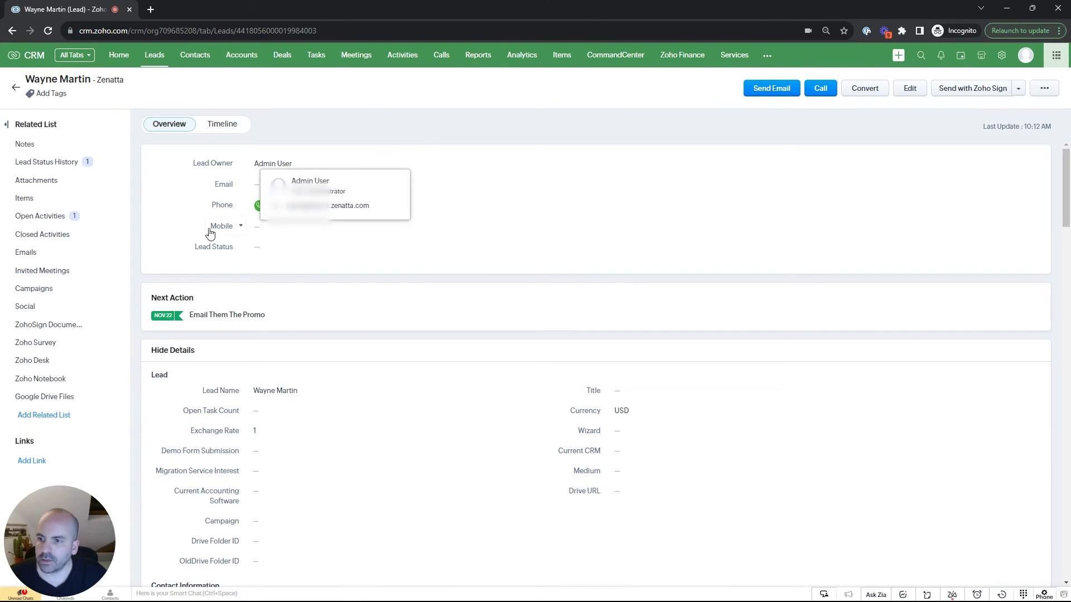
{"action": "left_click", "coordinate": [43, 235]}
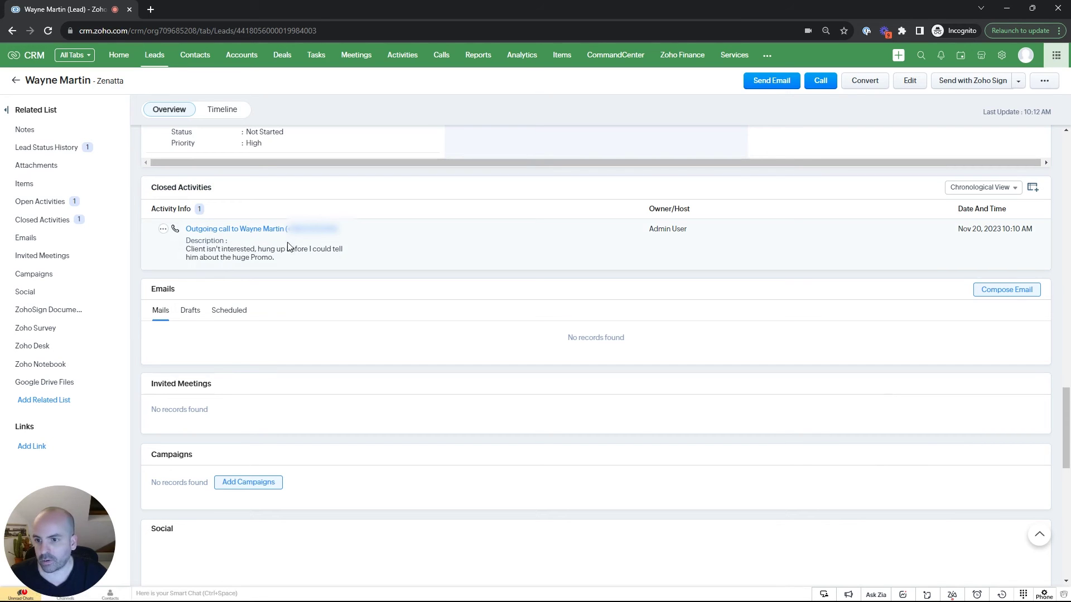
{"action": "left_click", "coordinate": [49, 205]}
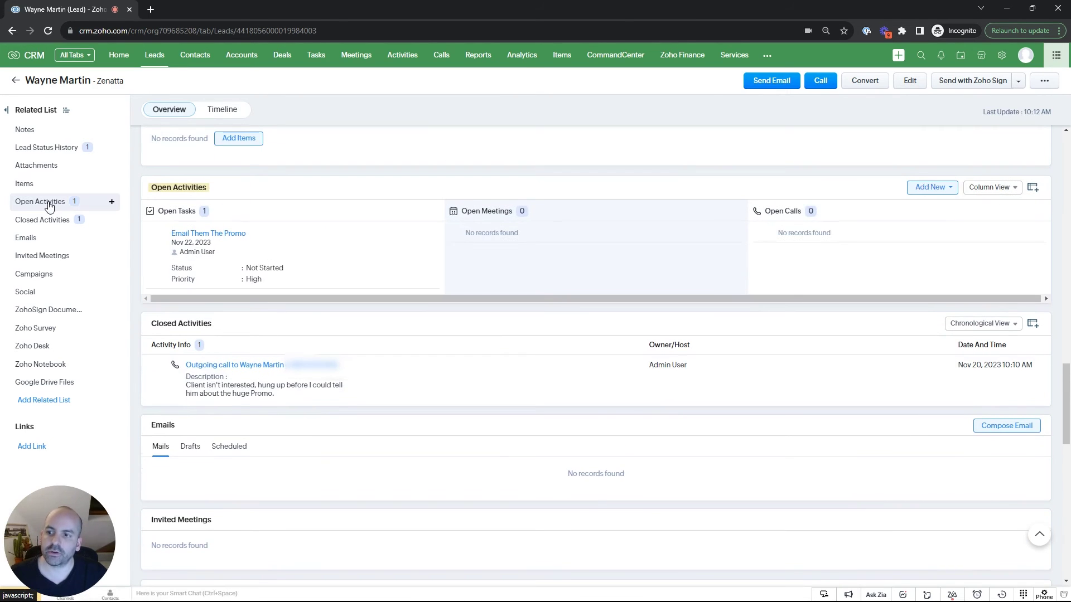